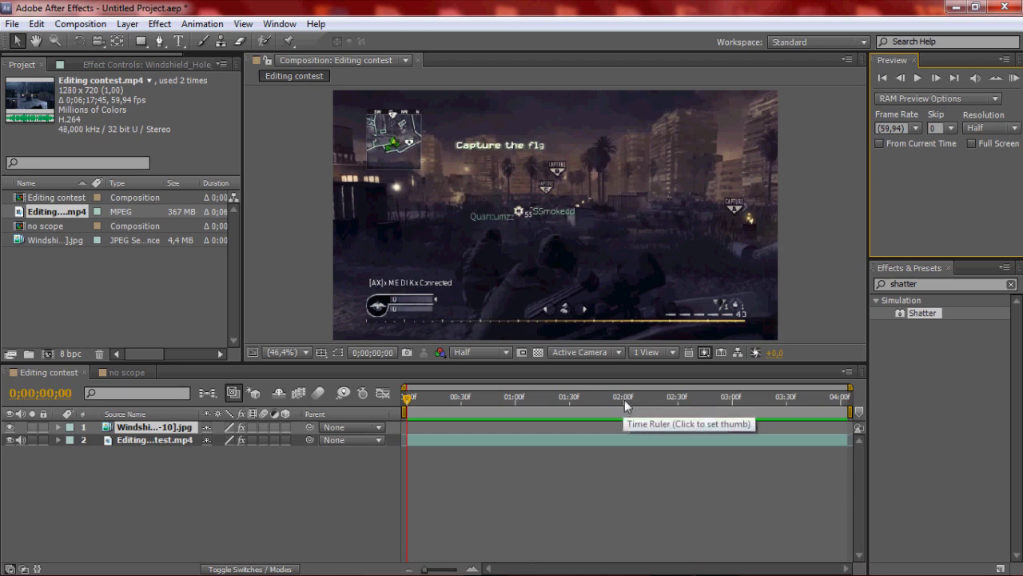
# Scrub through the windshield shatter in Editing contest, then close that comp to leave no scope showing
pyautogui.moveTo(625, 398)
pyautogui.mouseDown()
pyautogui.moveTo(675, 397)
pyautogui.moveTo(610, 405)
pyautogui.mouseUp()
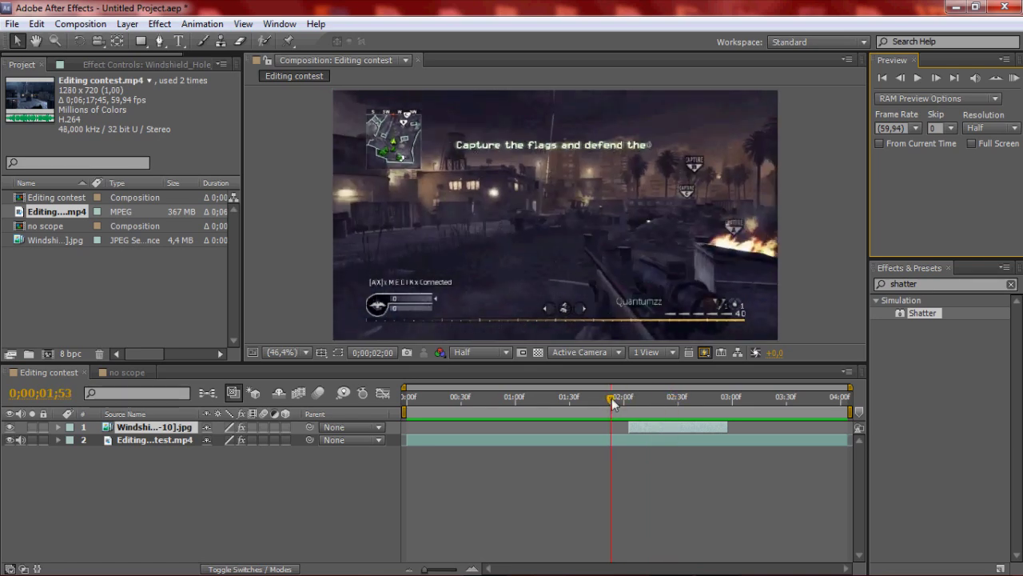
pyautogui.moveTo(610, 405); pyautogui.dragTo(680, 386)
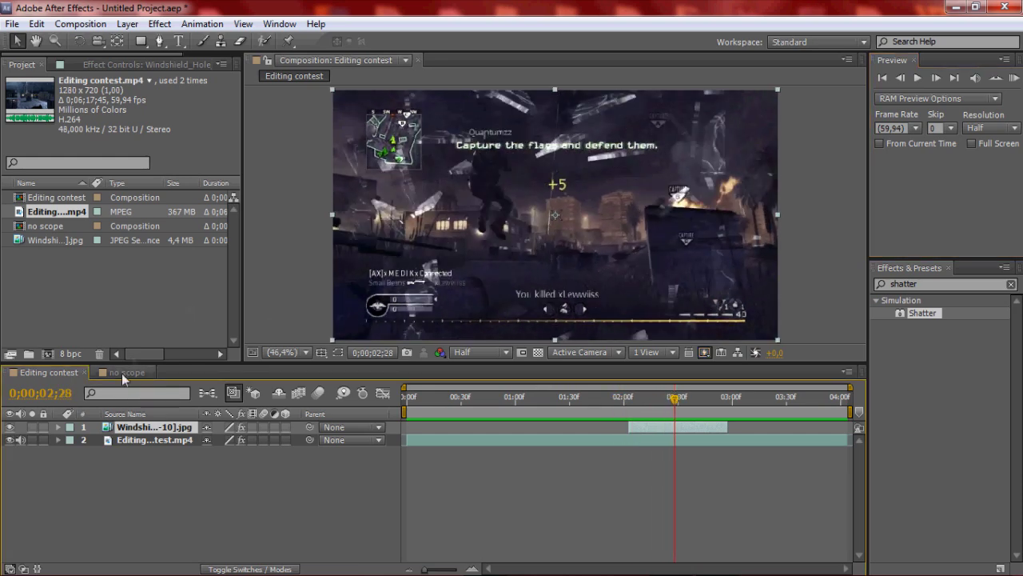
pyautogui.click(85, 372)
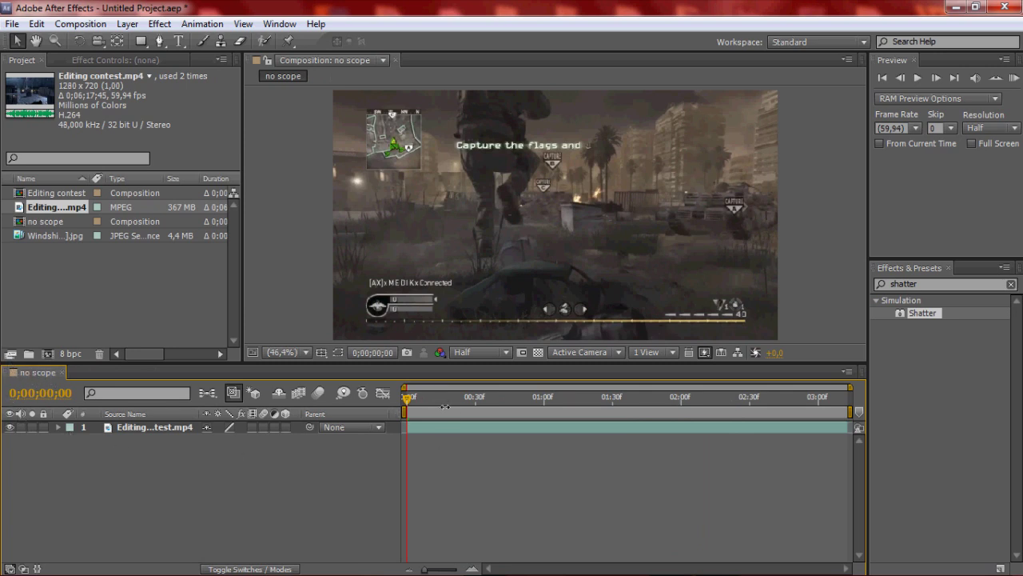
# Park the no scope playhead on the muzzle flash at 0;00;01;11 and add the windshield image as a top layer
pyautogui.click(44, 198)
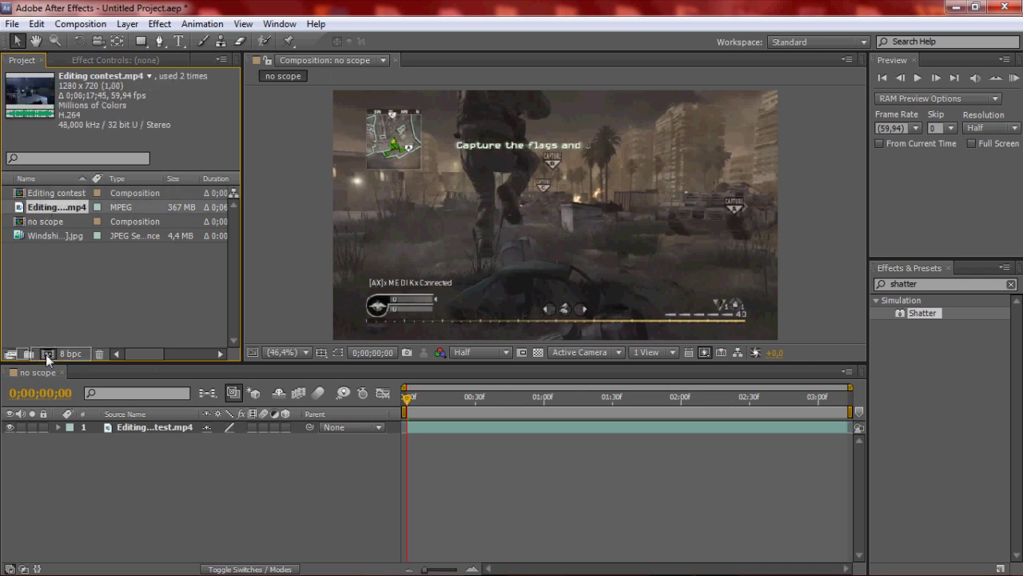
pyautogui.click(147, 426)
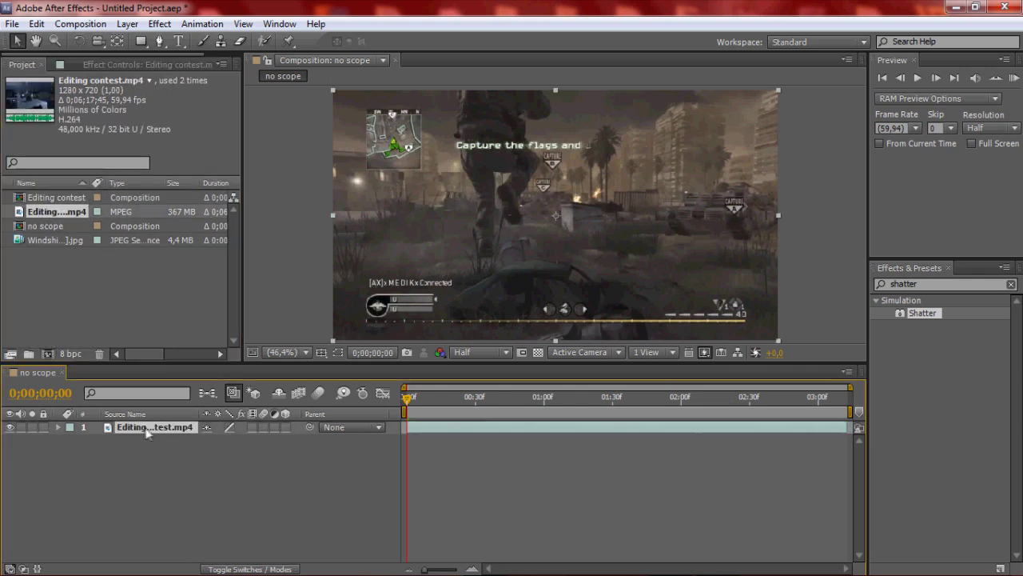
pyautogui.click(572, 391)
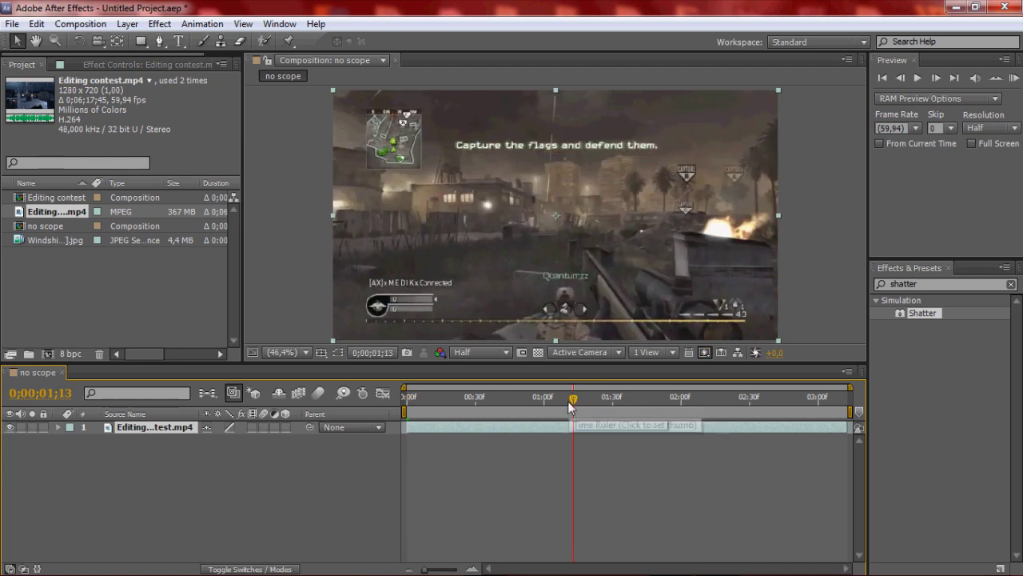
pyautogui.moveTo(572, 400); pyautogui.dragTo(568, 409)
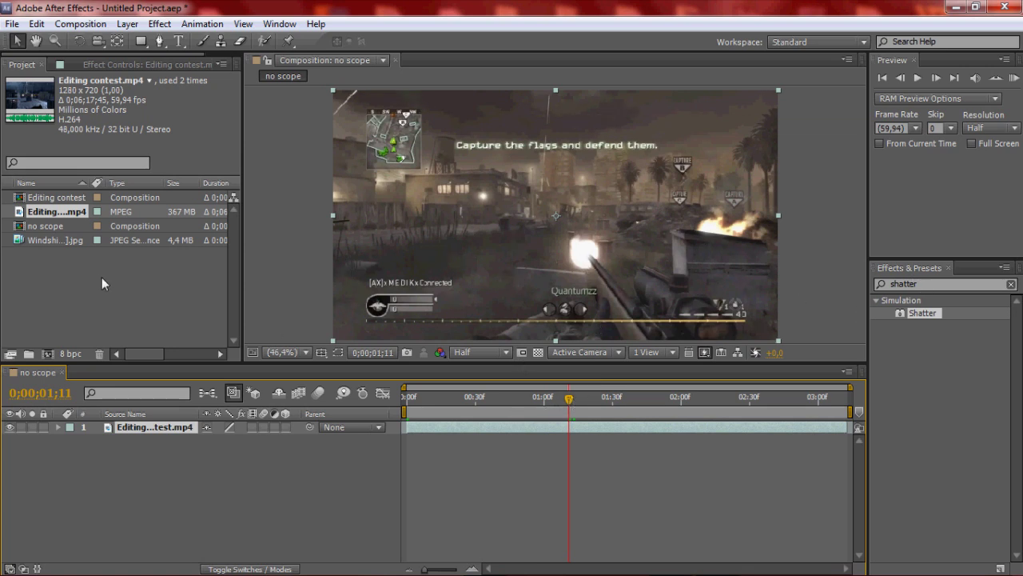
pyautogui.moveTo(48, 240); pyautogui.dragTo(166, 430)
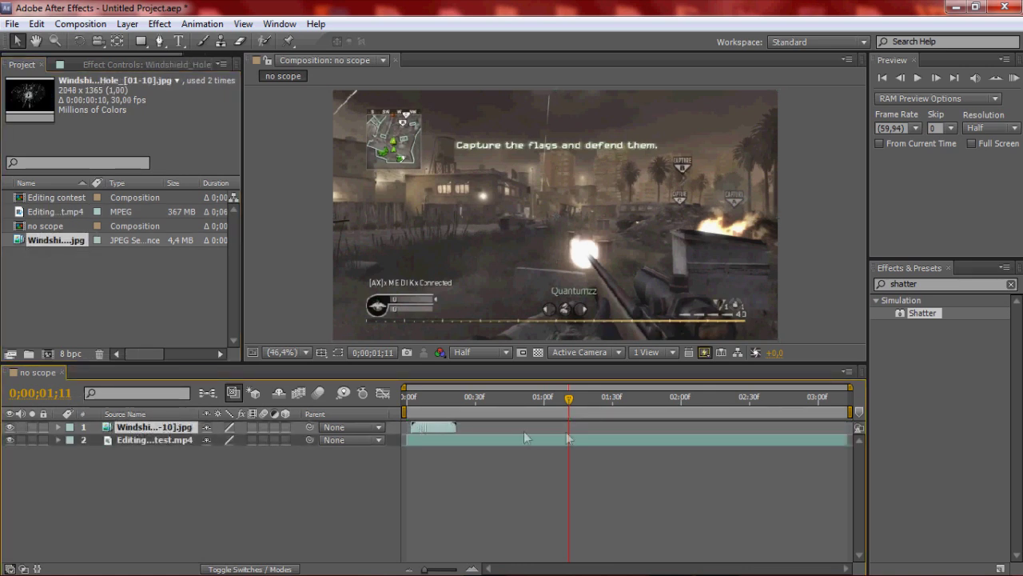
# Slide the windshield layer so it starts exactly at the muzzle-flash frame, 0;00;01;11
pyautogui.moveTo(417, 424); pyautogui.dragTo(578, 435)
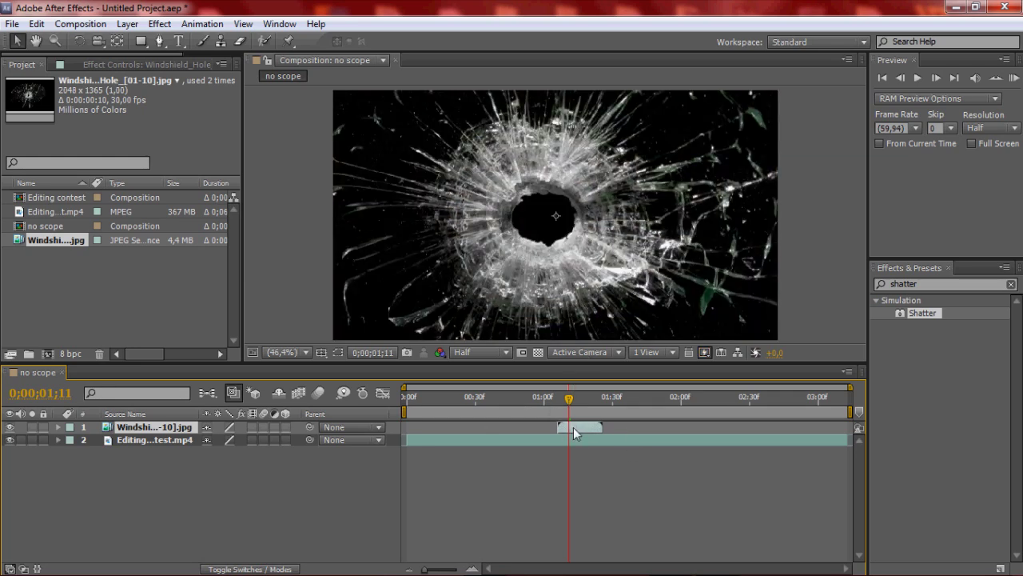
pyautogui.moveTo(581, 426); pyautogui.dragTo(586, 427)
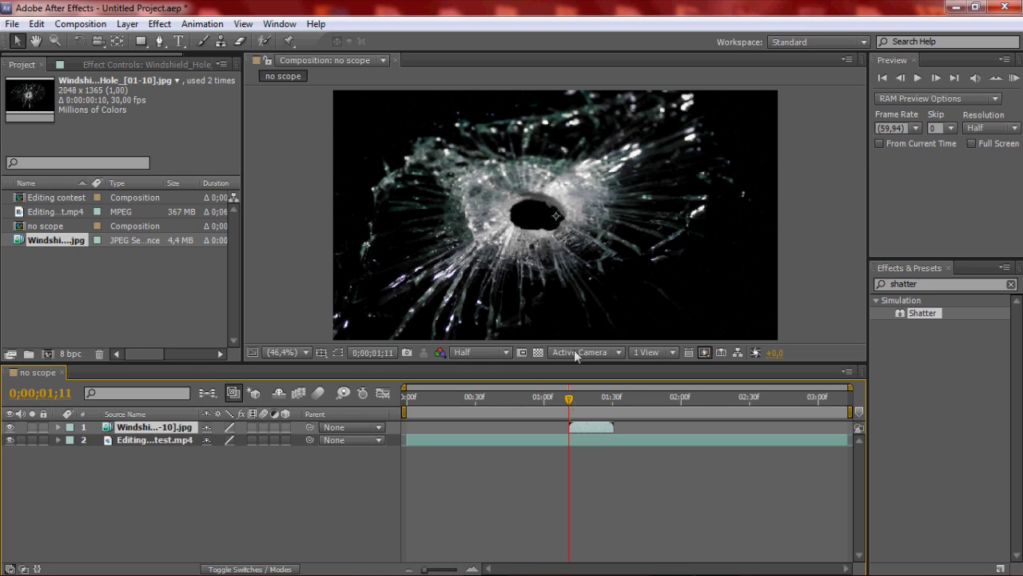
pyautogui.click(547, 232)
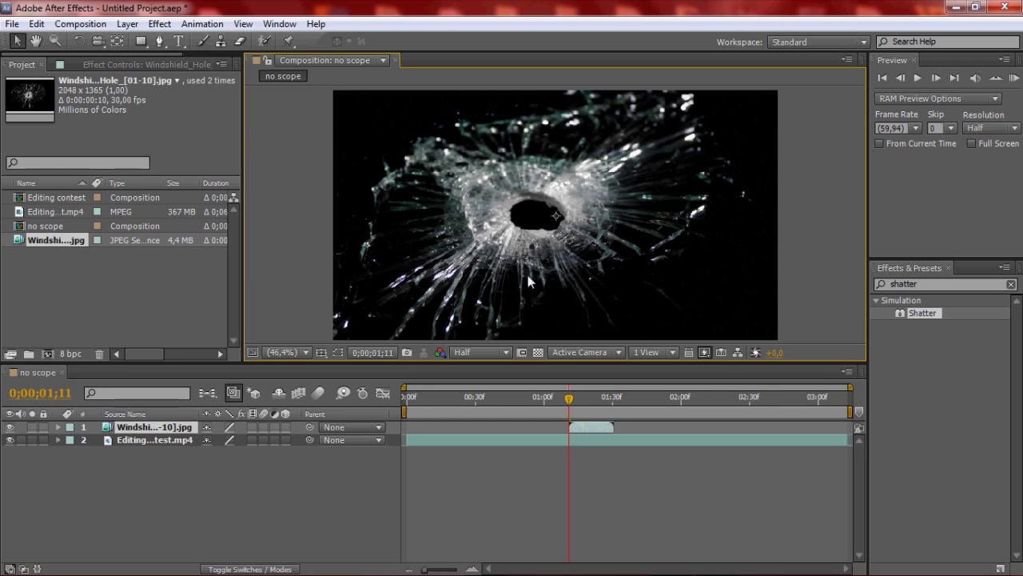
pyautogui.scroll(-2, 527, 275)
# Scale the windshield layer to fill the frame with Fit to Comp
pyautogui.scroll(-2, 505, 248)
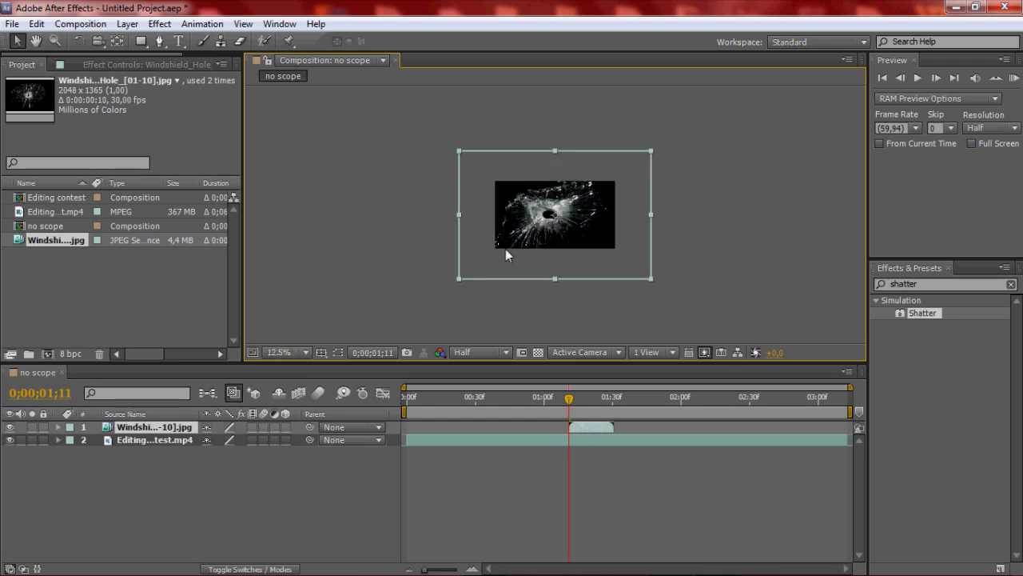
pyautogui.rightClick(460, 278)
pyautogui.moveTo(615, 139)
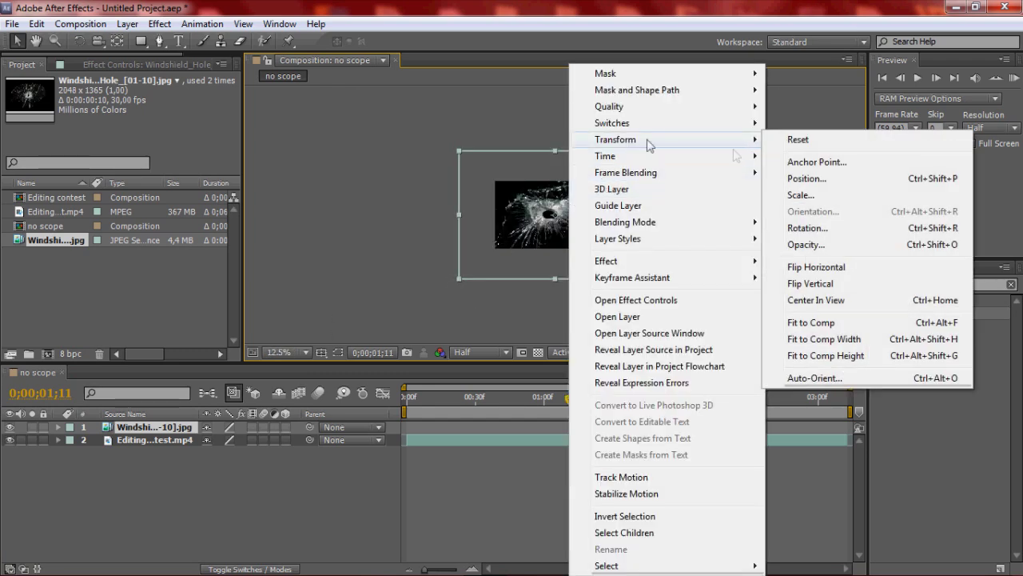
pyautogui.click(822, 326)
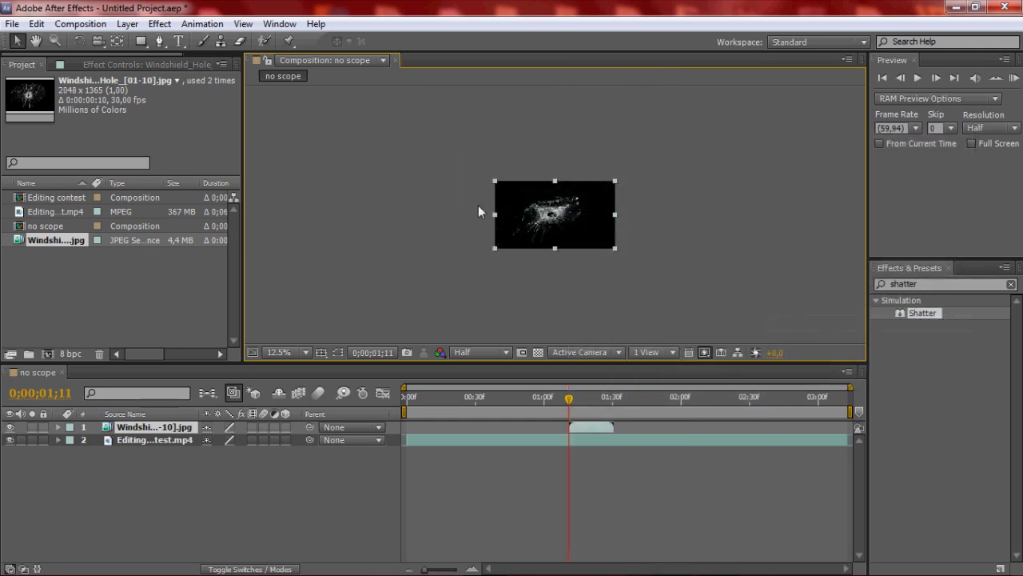
pyautogui.scroll(2, 478, 205)
pyautogui.scroll(2, 477, 200)
# Set the windshield layer's blending mode to Add so its black background drops out
pyautogui.click(294, 352)
pyautogui.click(296, 95)
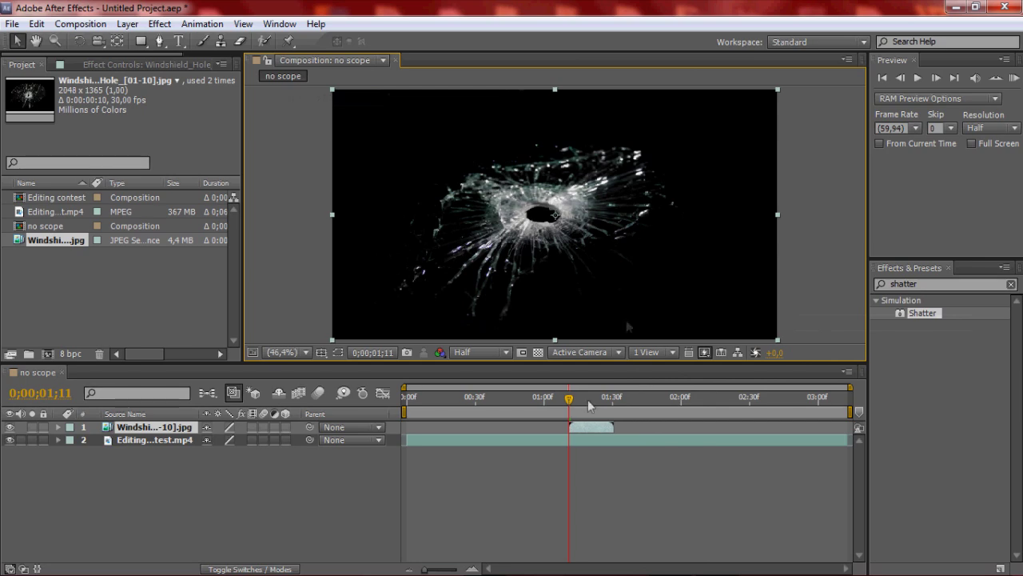
pyautogui.rightClick(570, 425)
pyautogui.moveTo(635, 238)
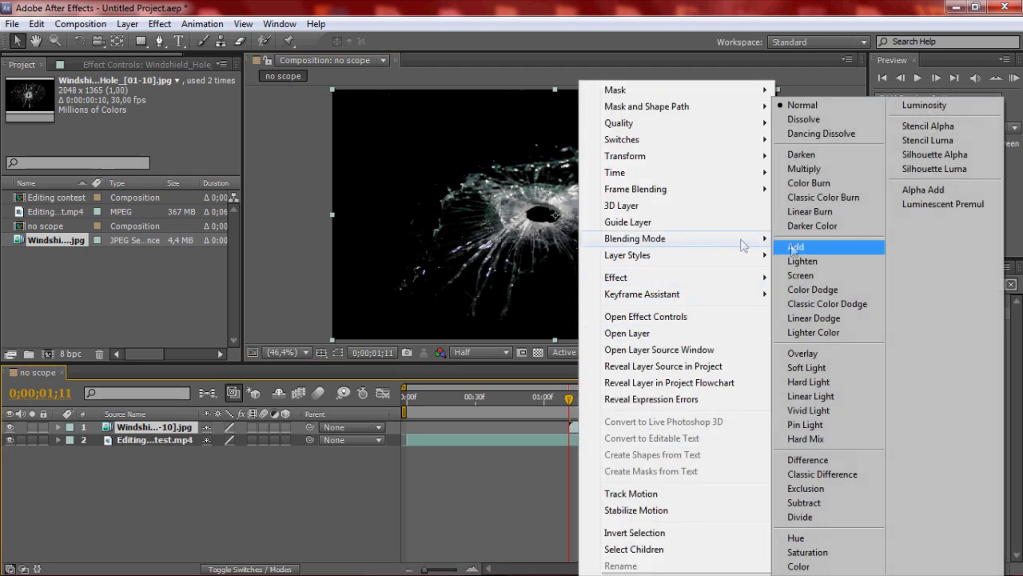
pyautogui.click(798, 247)
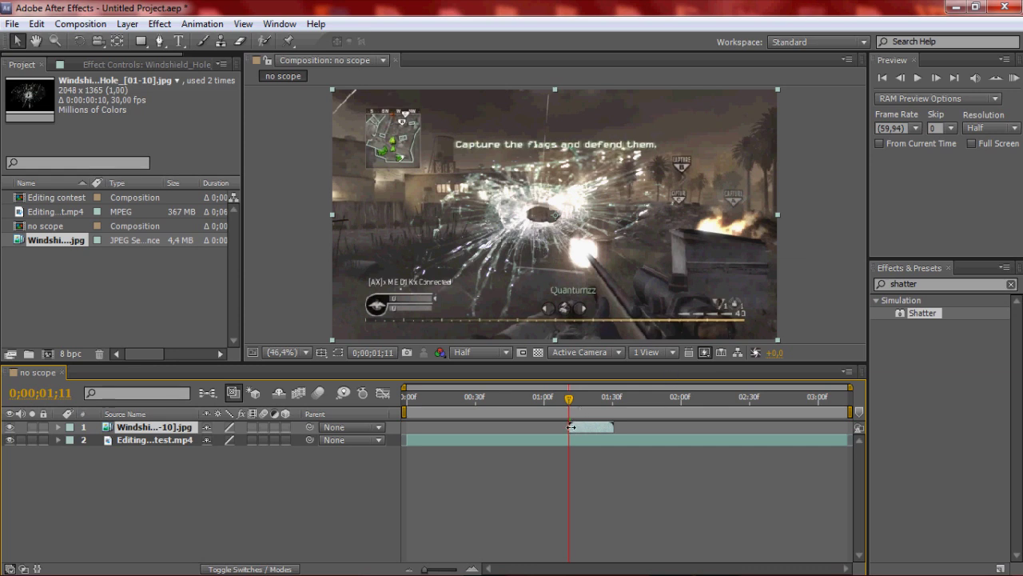
# Apply the Shatter effect to the windshield layer and switch its View to Rendered
pyautogui.click(945, 284)
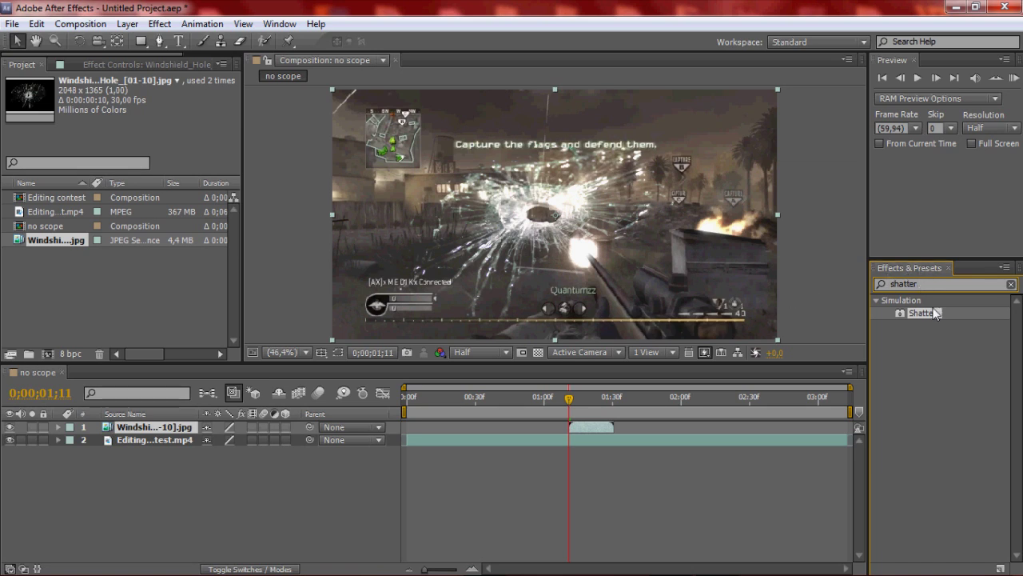
pyautogui.moveTo(927, 312); pyautogui.dragTo(592, 427)
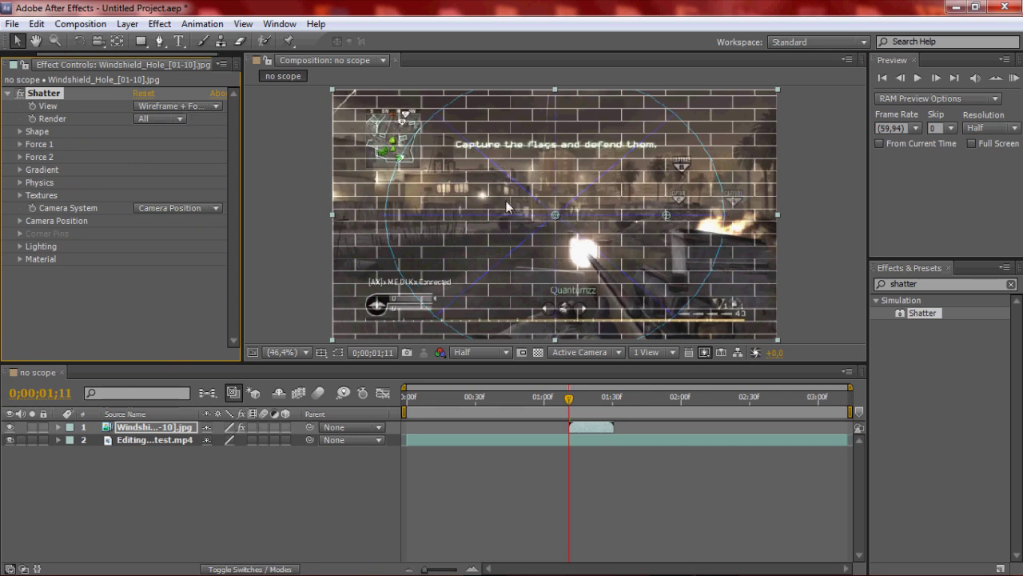
pyautogui.click(148, 106)
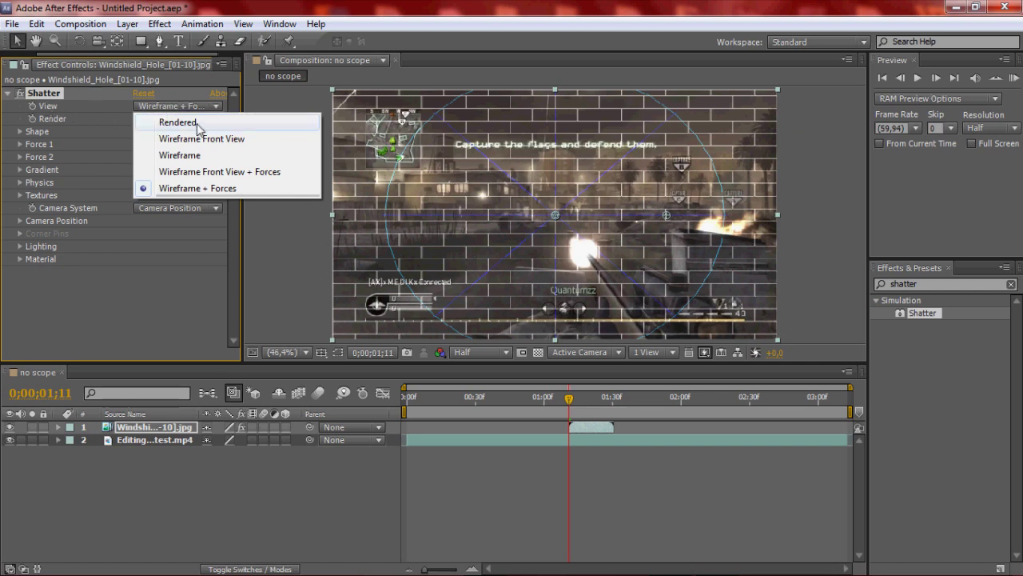
pyautogui.click(197, 125)
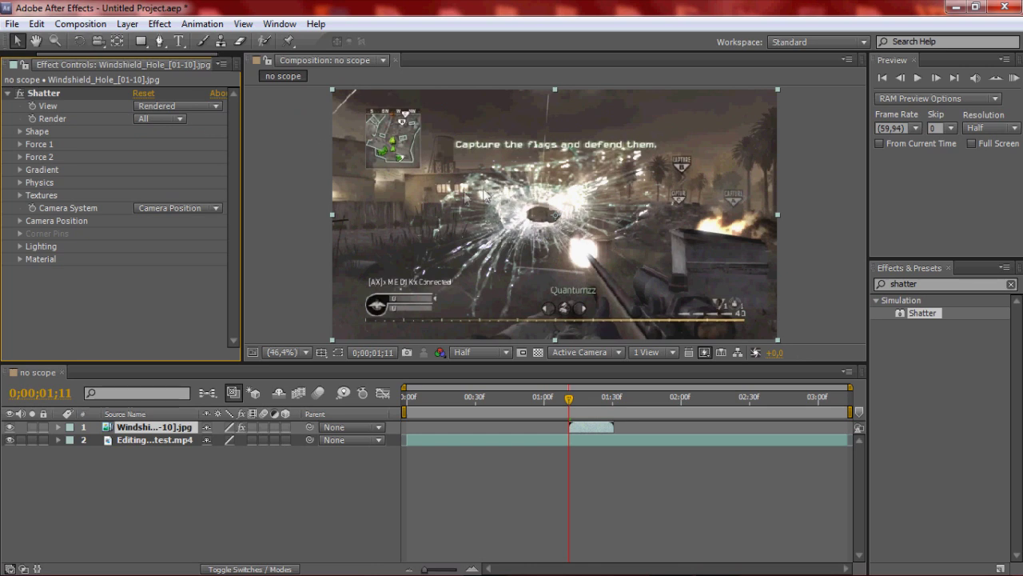
# Change the Shatter Shape pattern from Bricks to Glass and step to 0;00;01;17 to see it burst
pyautogui.click(19, 131)
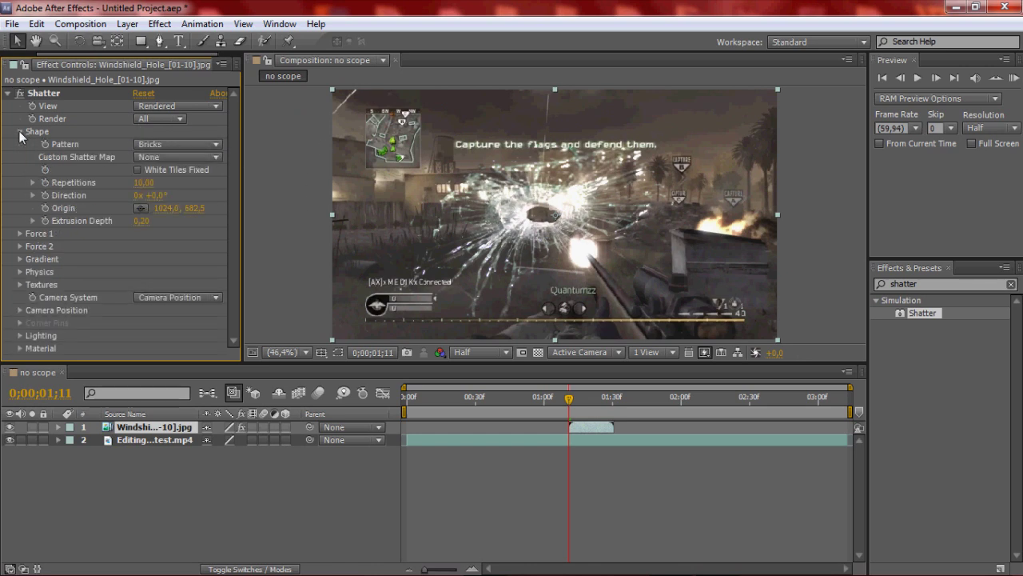
pyautogui.click(157, 145)
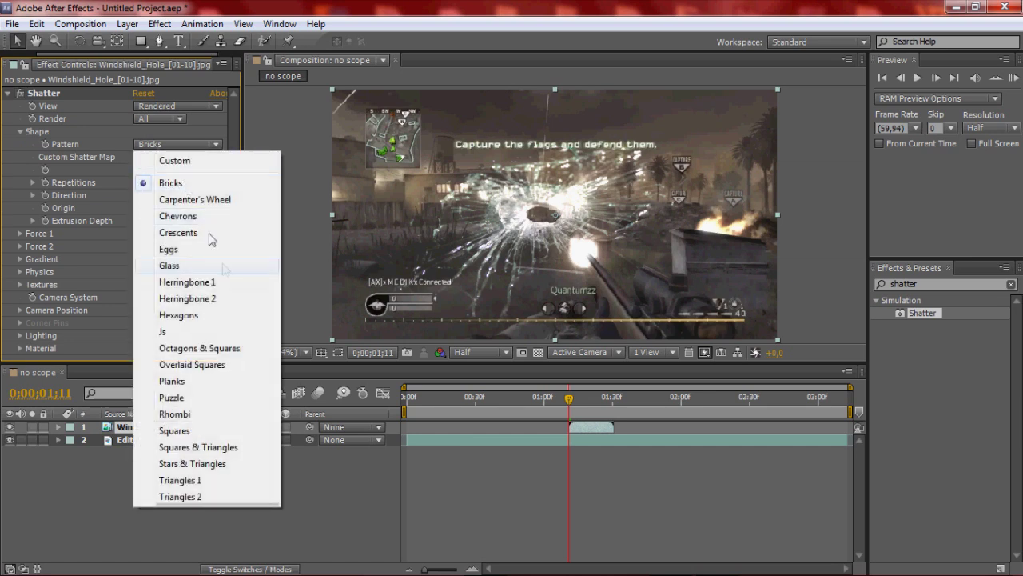
pyautogui.click(174, 265)
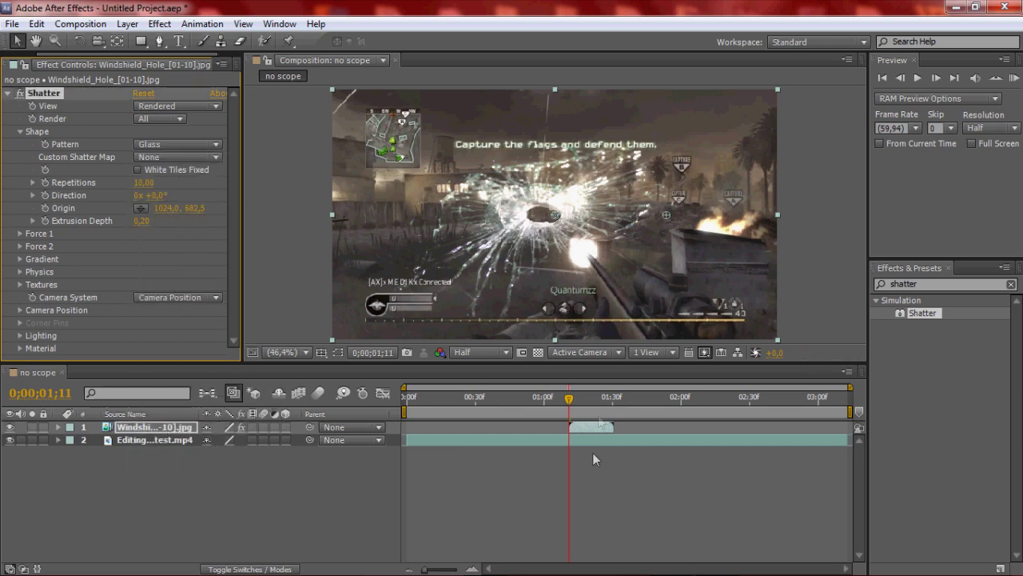
pyautogui.click(7, 94)
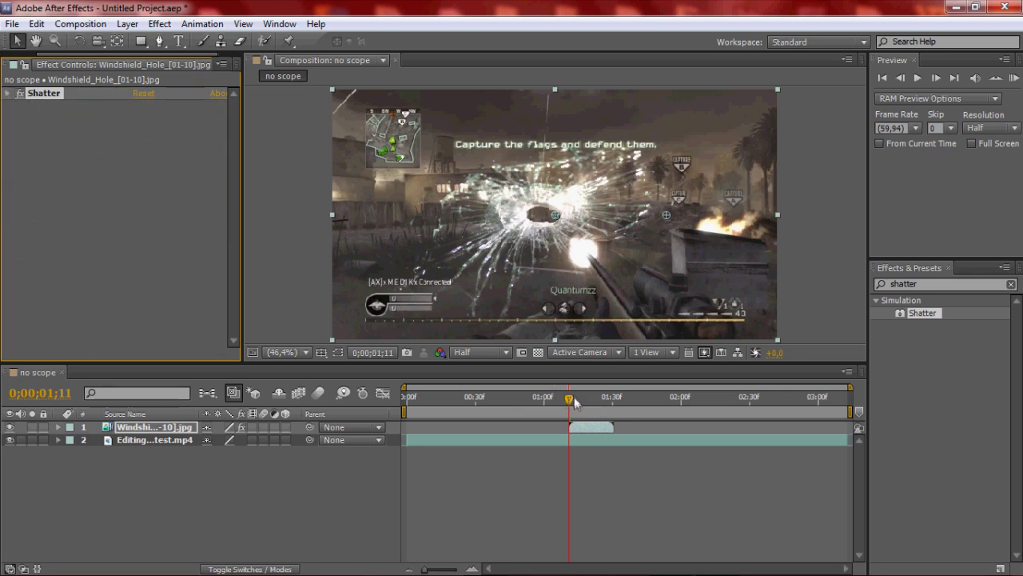
pyautogui.moveTo(572, 401); pyautogui.dragTo(589, 403)
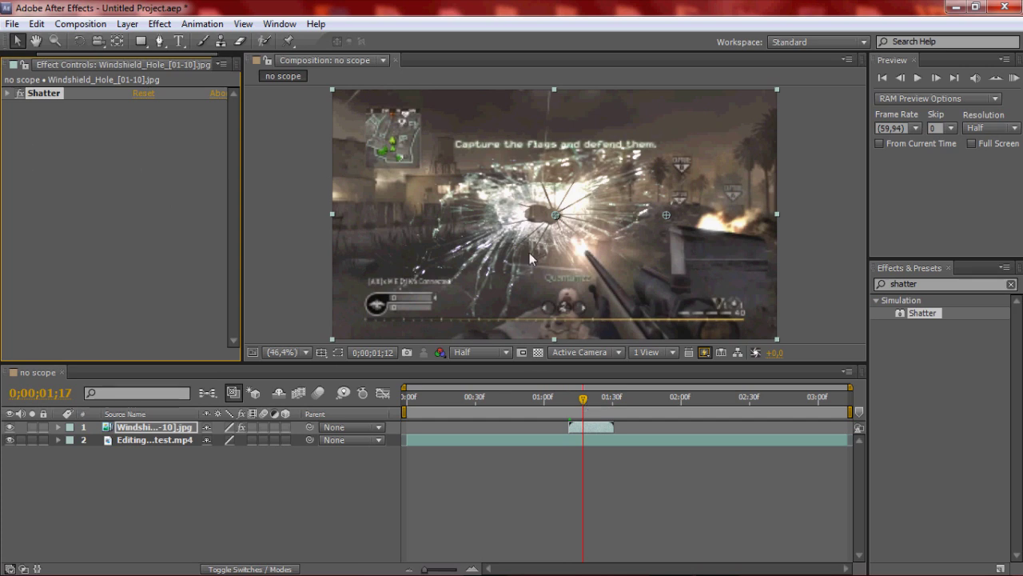
# Drop the preview resolution to Quarter and scrub the shards flying apart up to 0;00;01;29
pyautogui.click(488, 353)
pyautogui.click(491, 444)
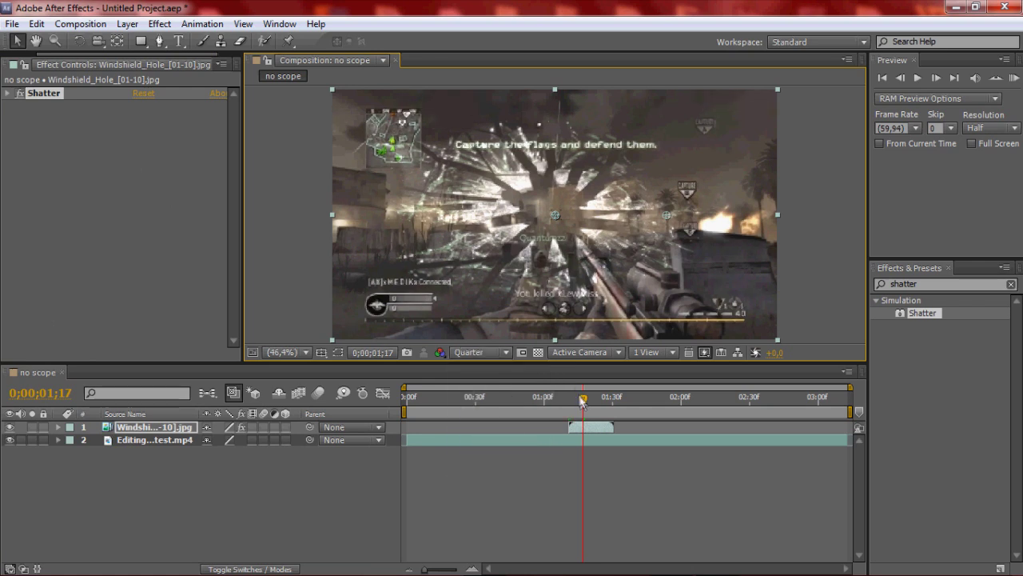
pyautogui.moveTo(581, 400); pyautogui.dragTo(577, 400)
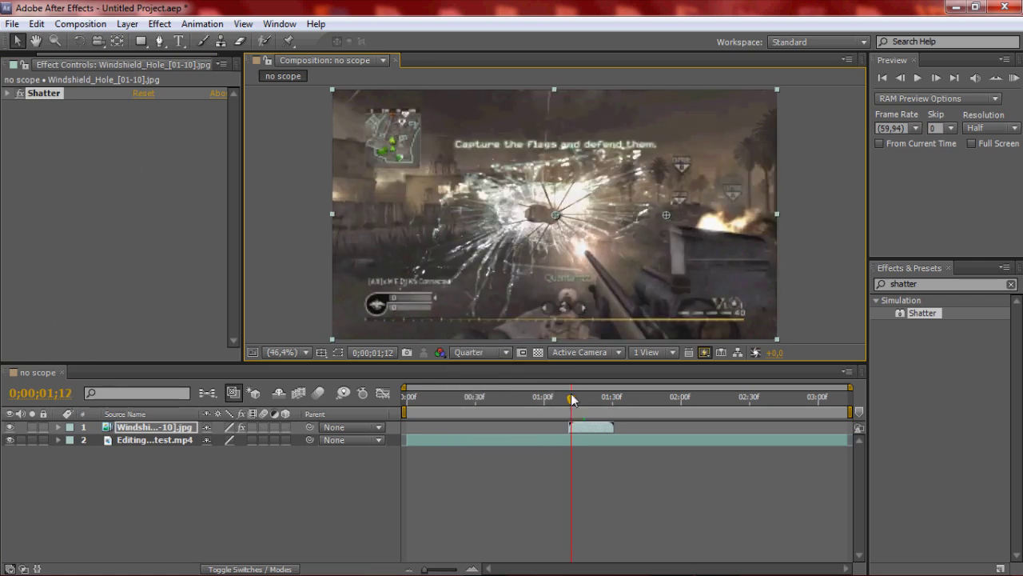
pyautogui.moveTo(577, 395); pyautogui.dragTo(601, 405)
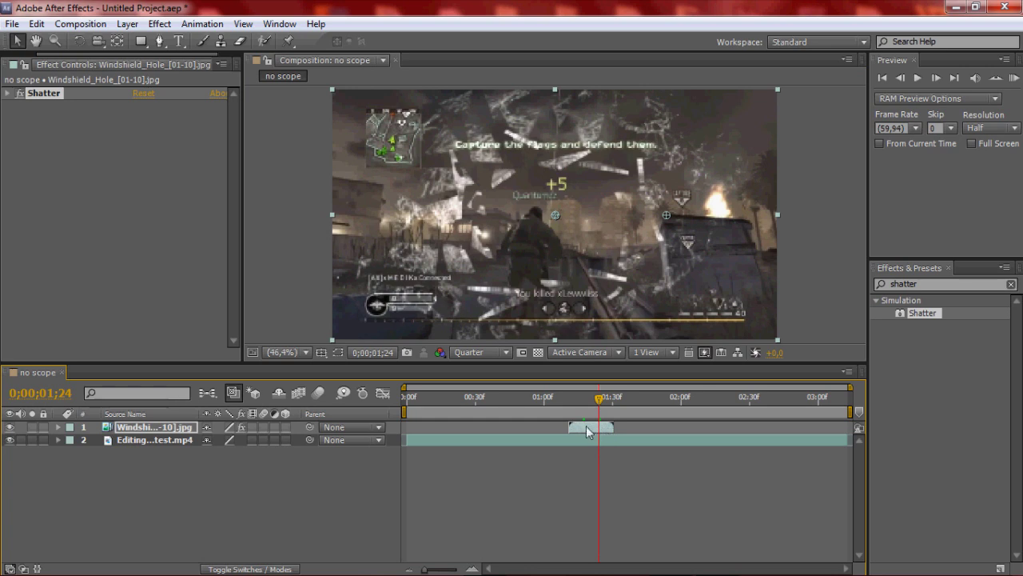
pyautogui.click(610, 399)
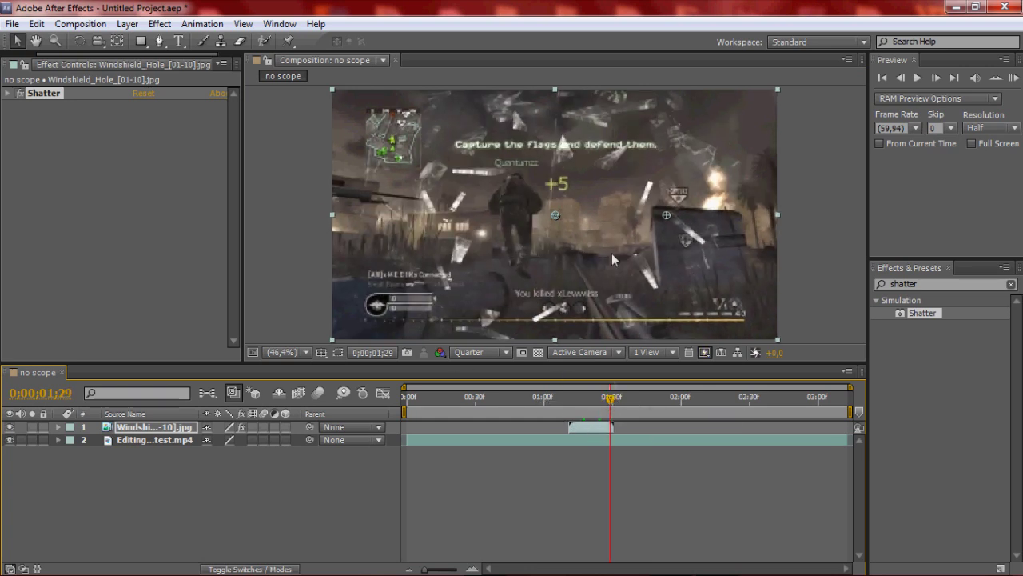
pyautogui.rightClick(579, 428)
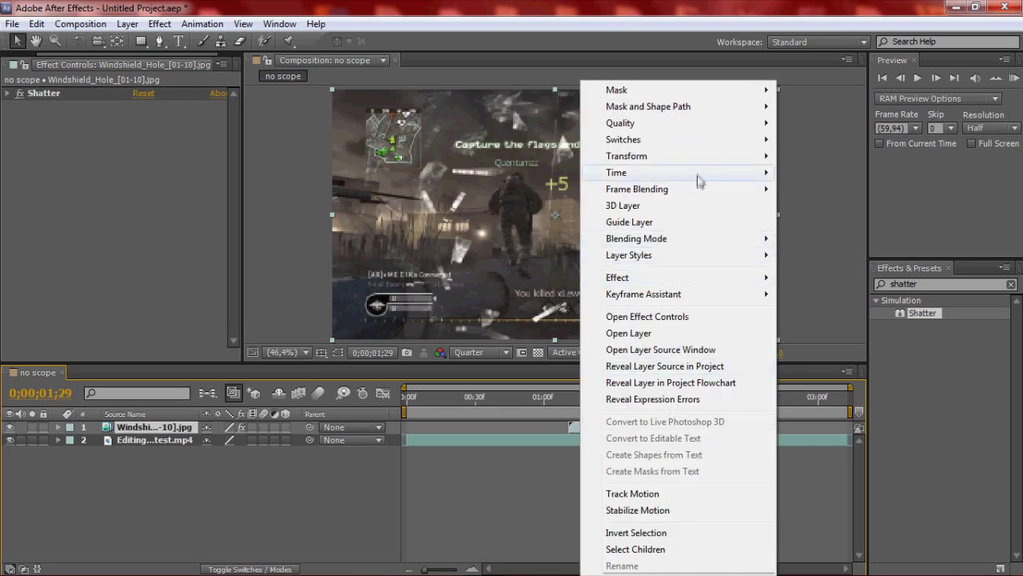
# Enable time remapping on the windshield layer and extend its out-point past two seconds
pyautogui.moveTo(624, 172)
pyautogui.click(825, 175)
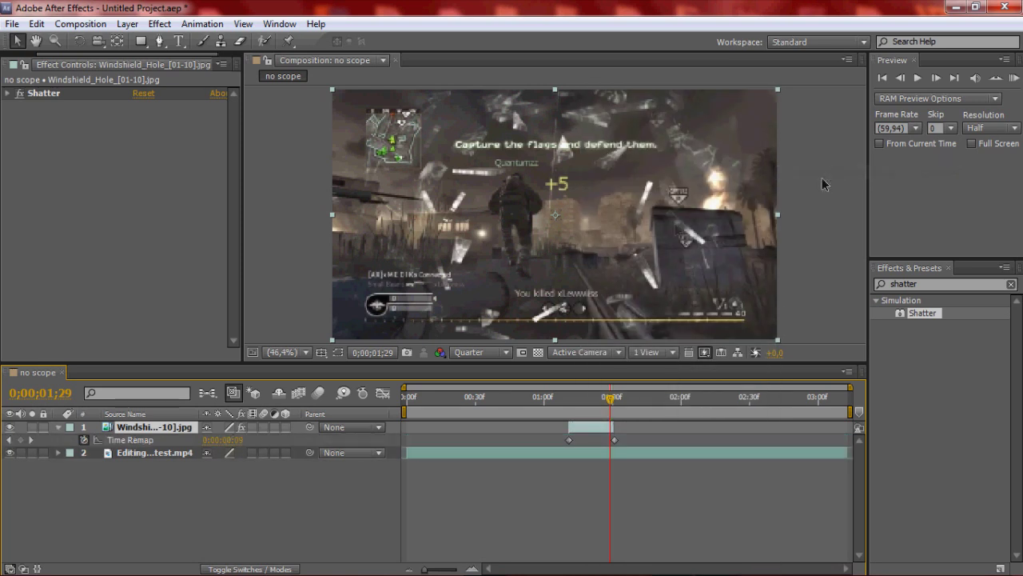
pyautogui.click(58, 428)
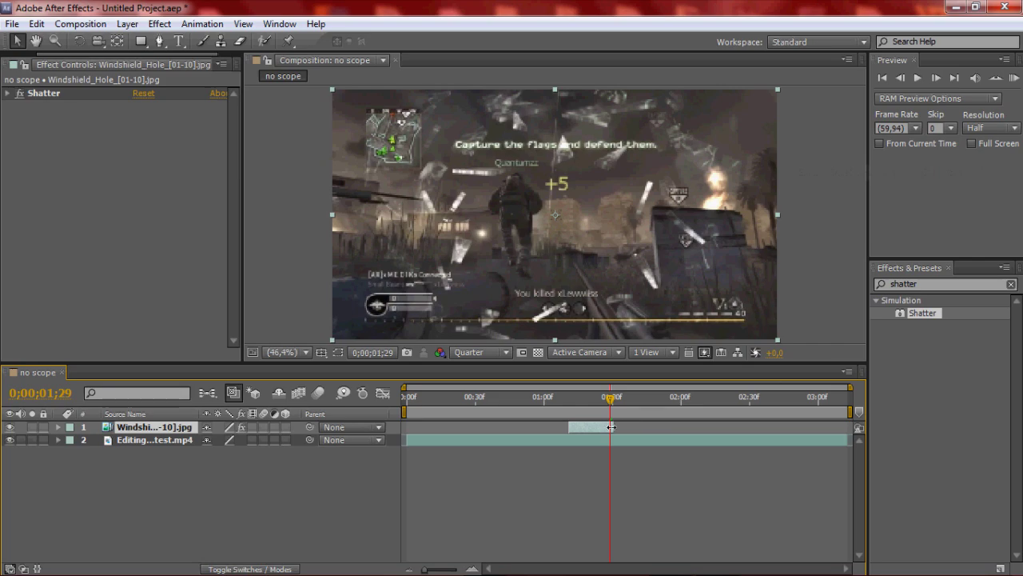
pyautogui.moveTo(640, 426); pyautogui.dragTo(714, 430)
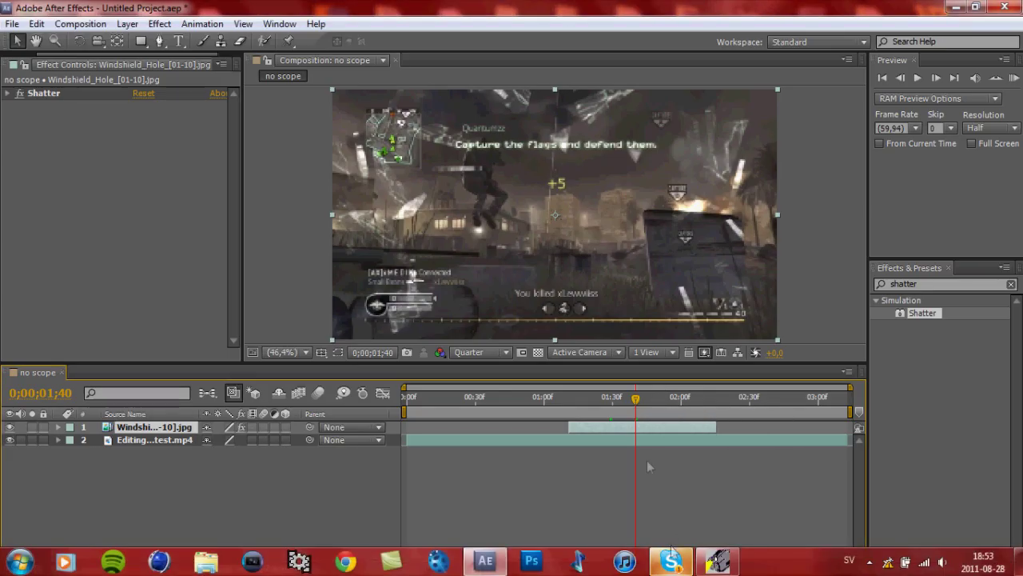
# Scrub through the slowed shards, then return to the cracking frame at 0;00;01;21
pyautogui.moveTo(642, 405); pyautogui.dragTo(652, 404)
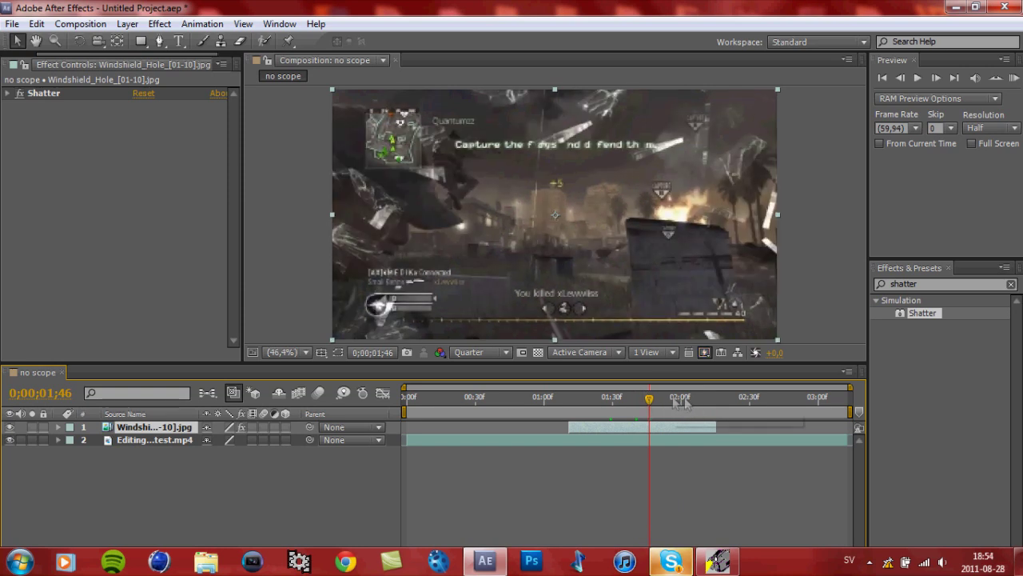
pyautogui.moveTo(677, 400); pyautogui.dragTo(700, 400)
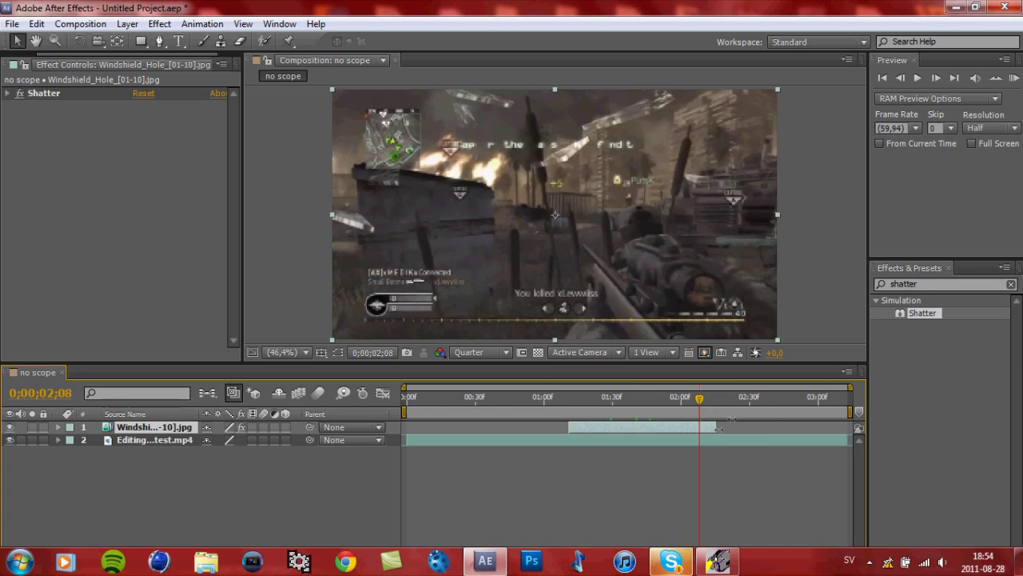
pyautogui.click(567, 406)
pyautogui.moveTo(567, 408); pyautogui.dragTo(592, 407)
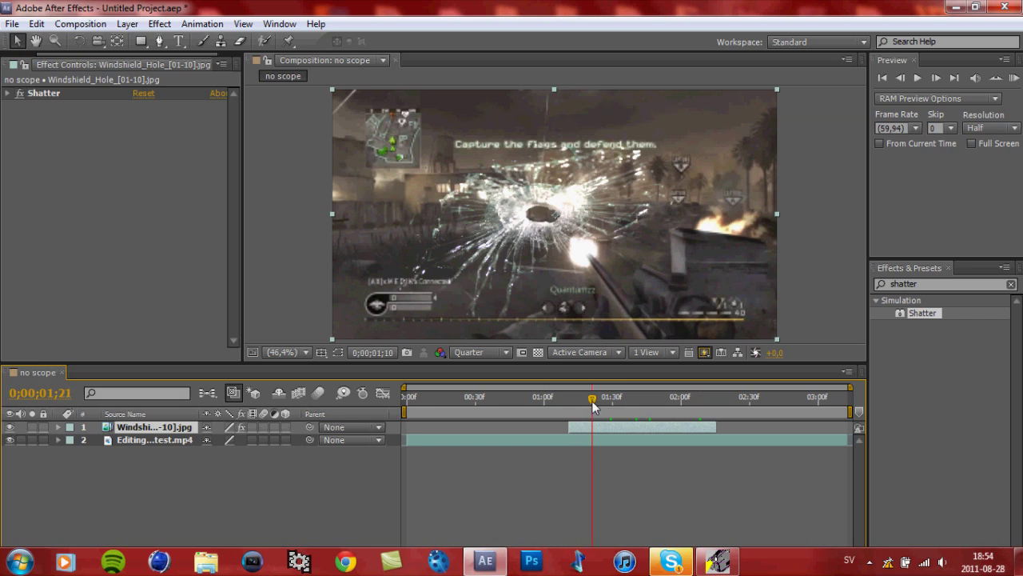